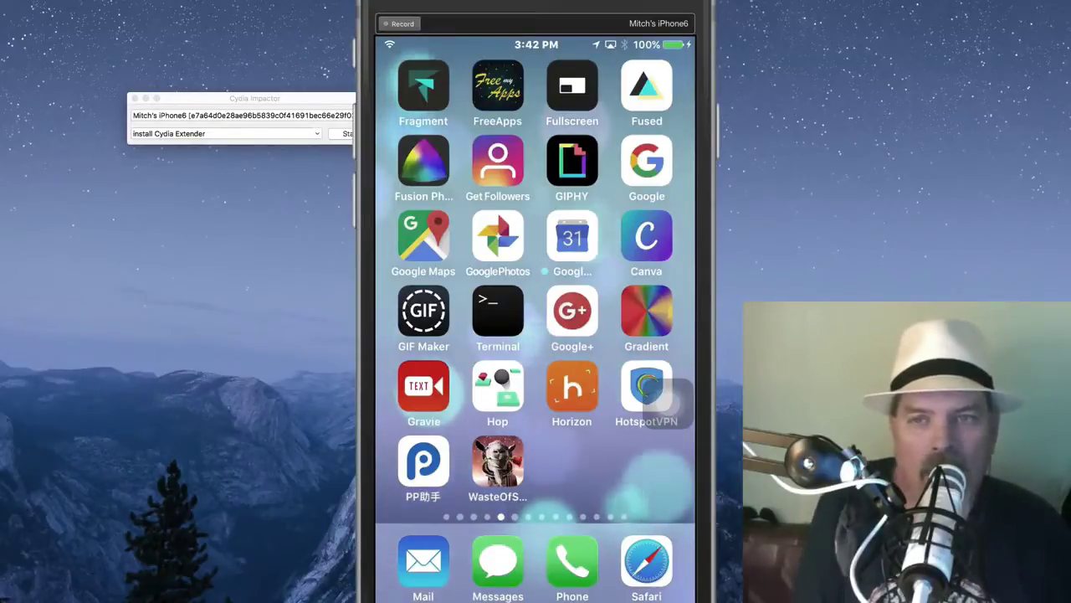
# Show the desktop icons and drag the TutuApp VIP .ipa onto Cydia Impactor.
pyautogui.click(837, 2)
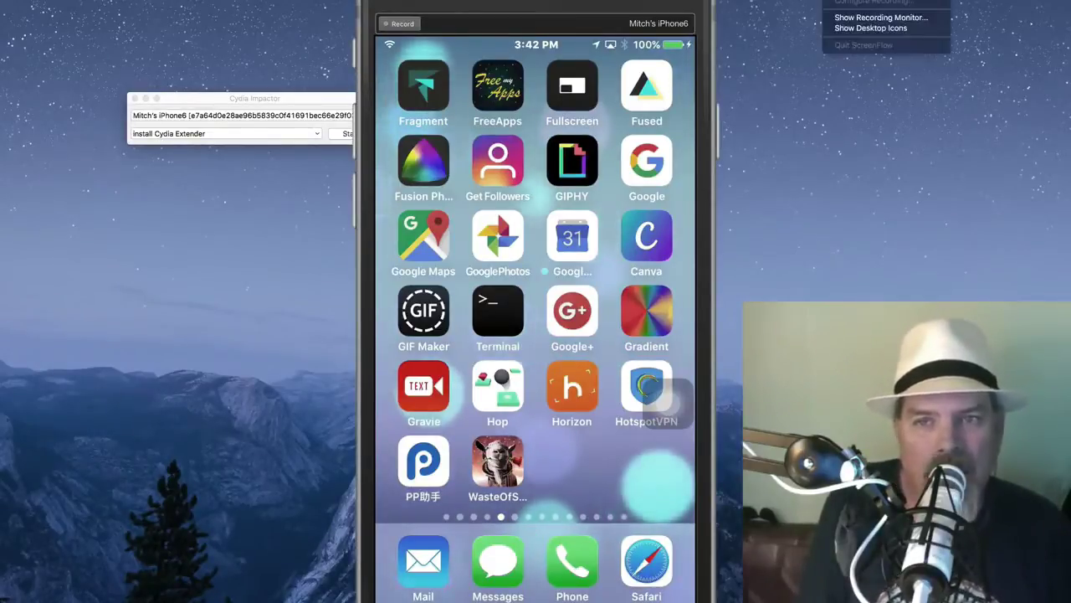
pyautogui.click(870, 28)
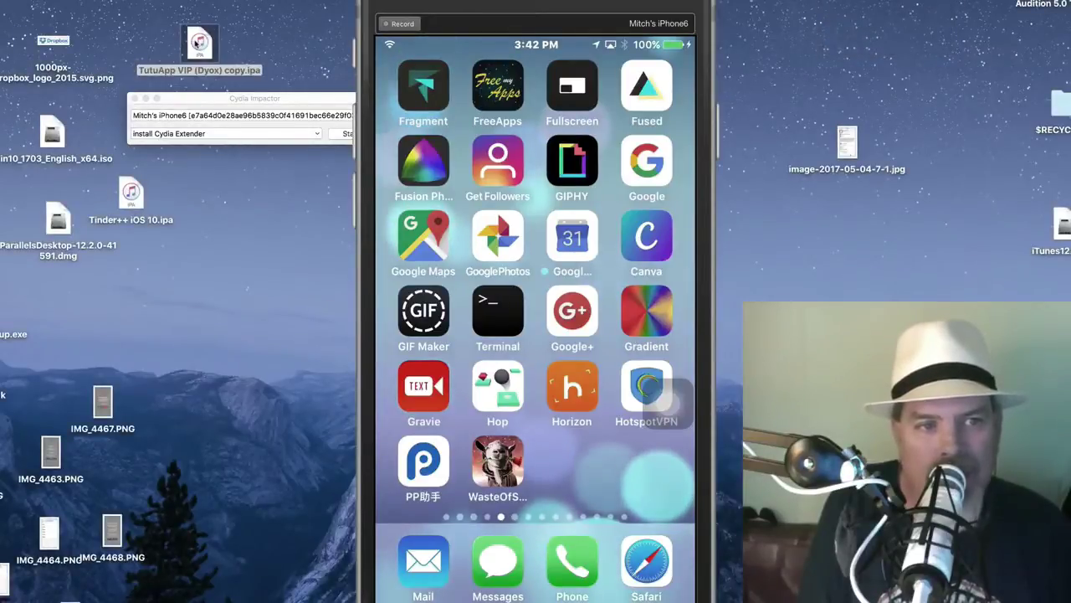
pyautogui.moveTo(201, 43); pyautogui.dragTo(259, 111)
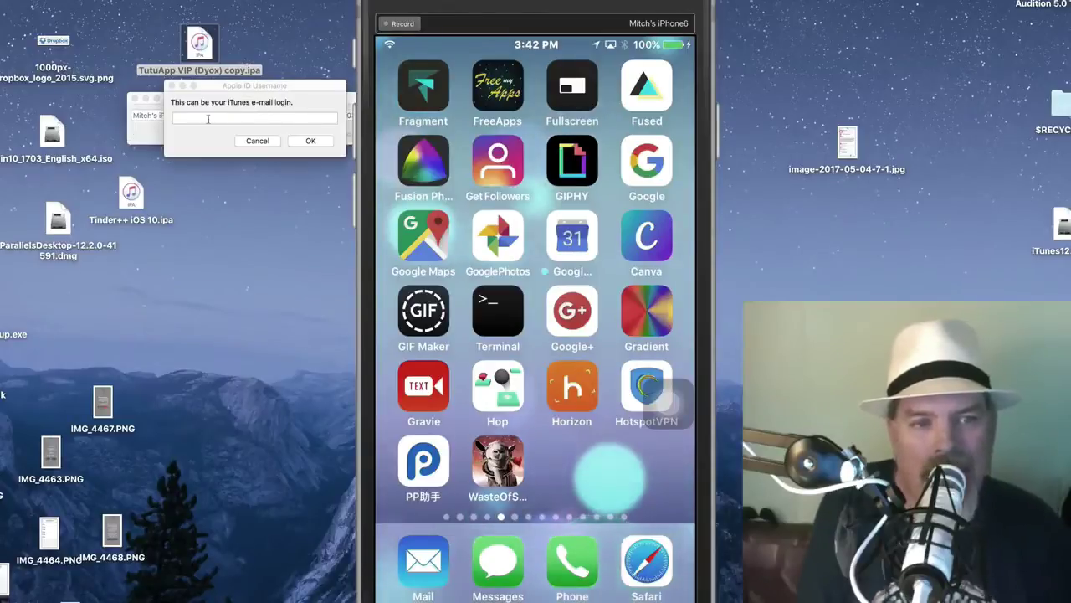
# Enter the Apple ID username and password so Cydia Impactor signs and installs TuTuHelper.
pyautogui.click(208, 119)
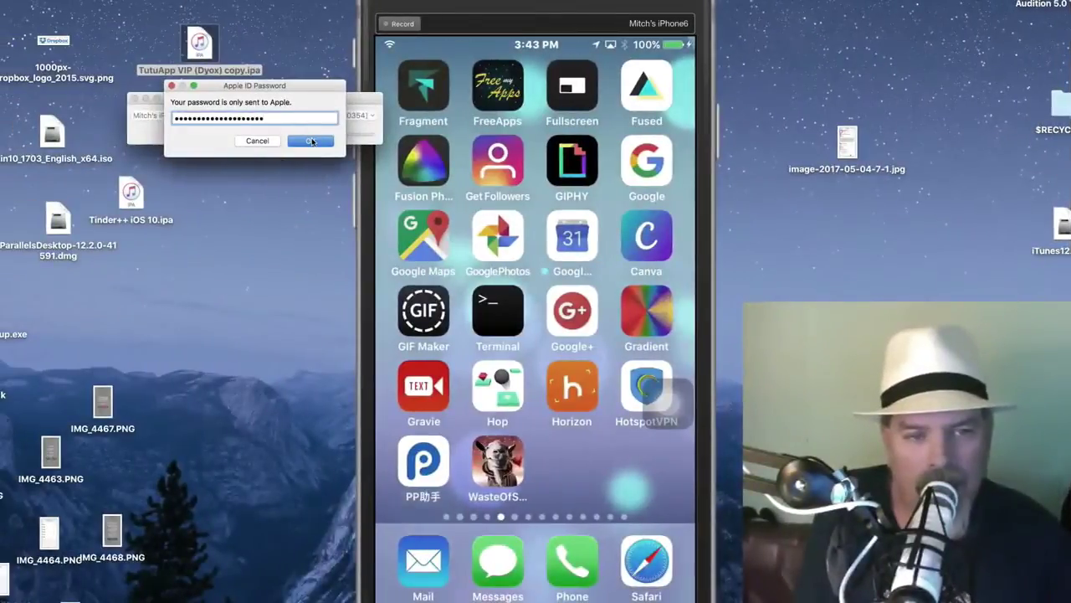
pyautogui.click(311, 141)
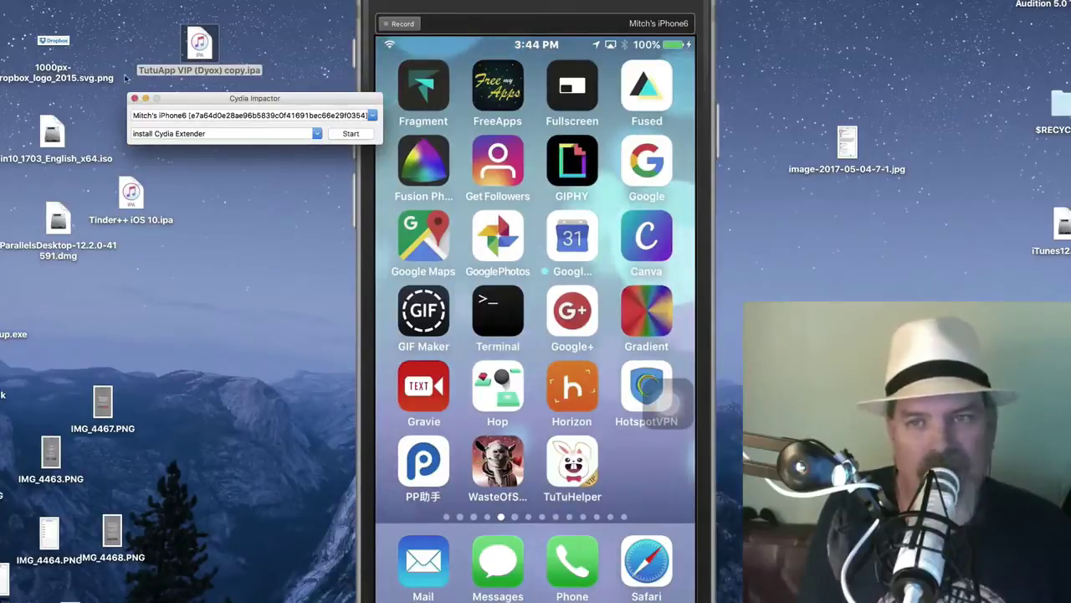
# Hide the desktop icons again and close the Cydia Impactor window.
pyautogui.click(833, 0)
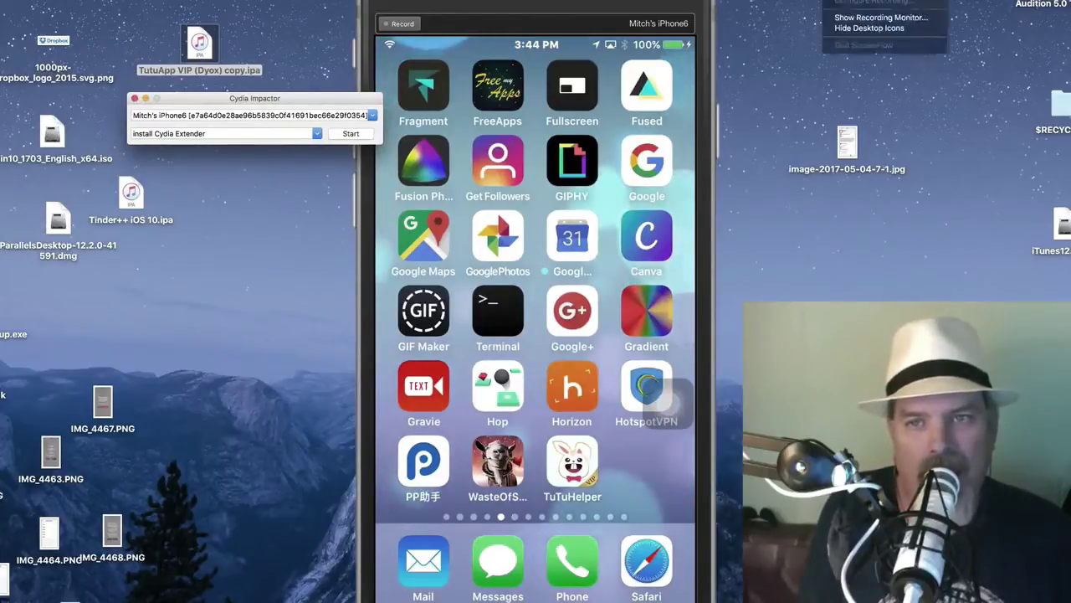
pyautogui.click(862, 29)
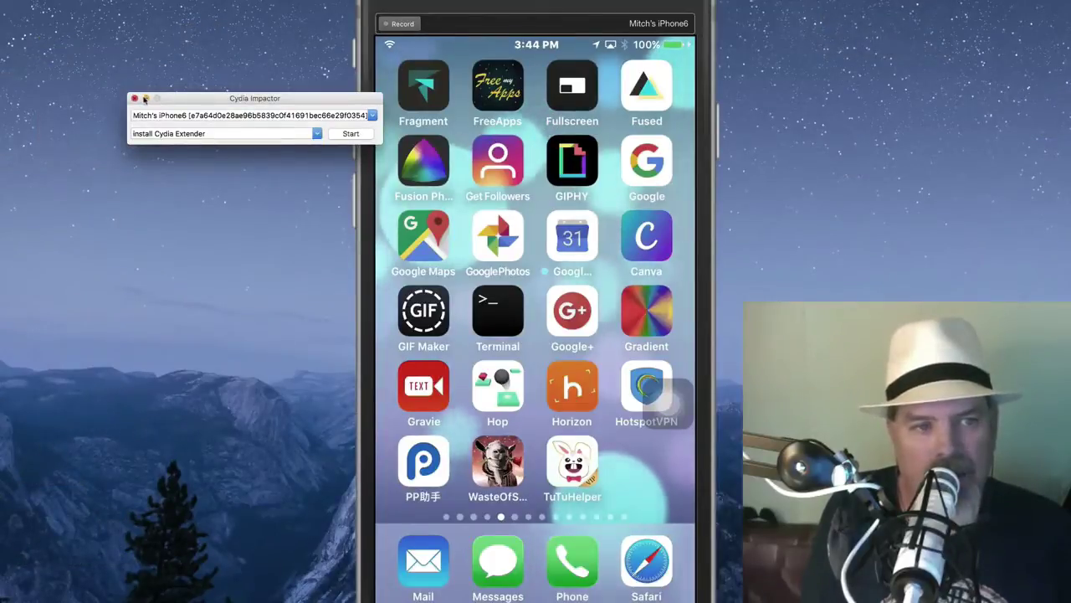
pyautogui.click(144, 99)
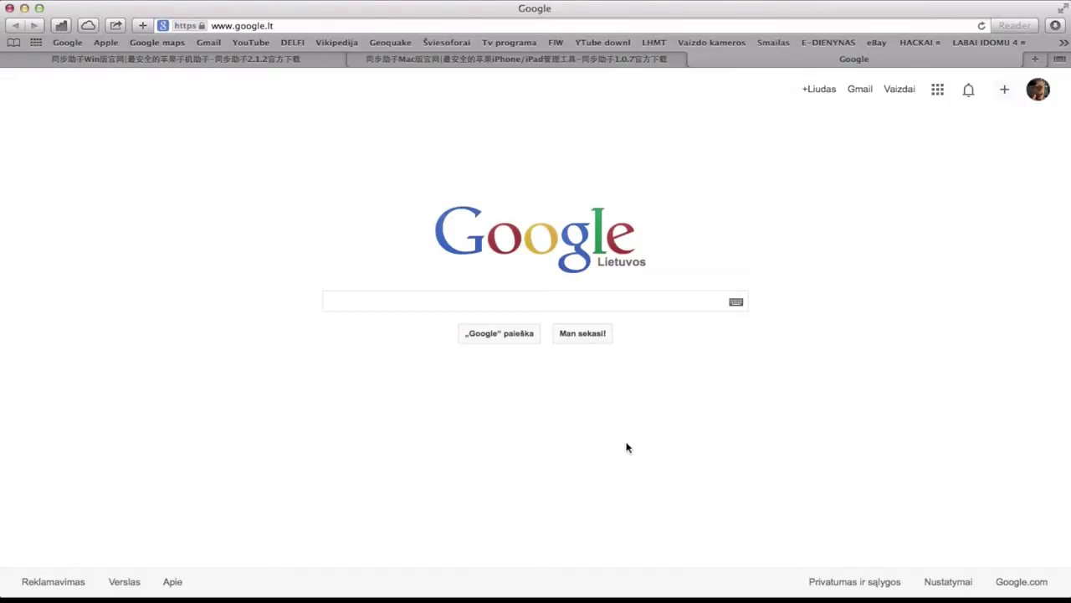
# View the Tongbu Win and Mac download pages, return to Google, and bring up Tongbu Assistant.
pyautogui.click(245, 60)
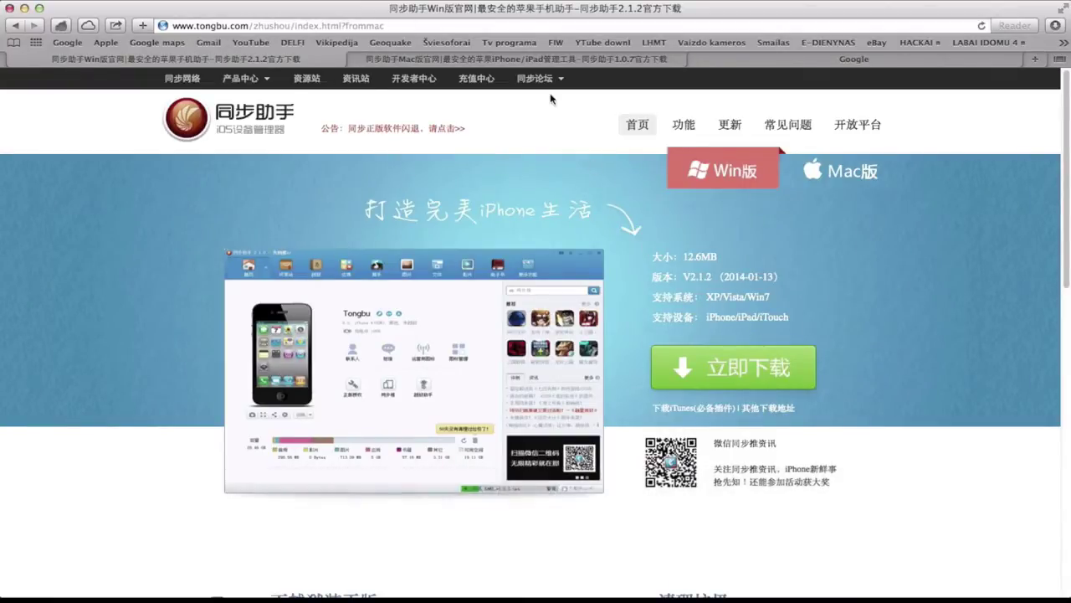
pyautogui.click(533, 59)
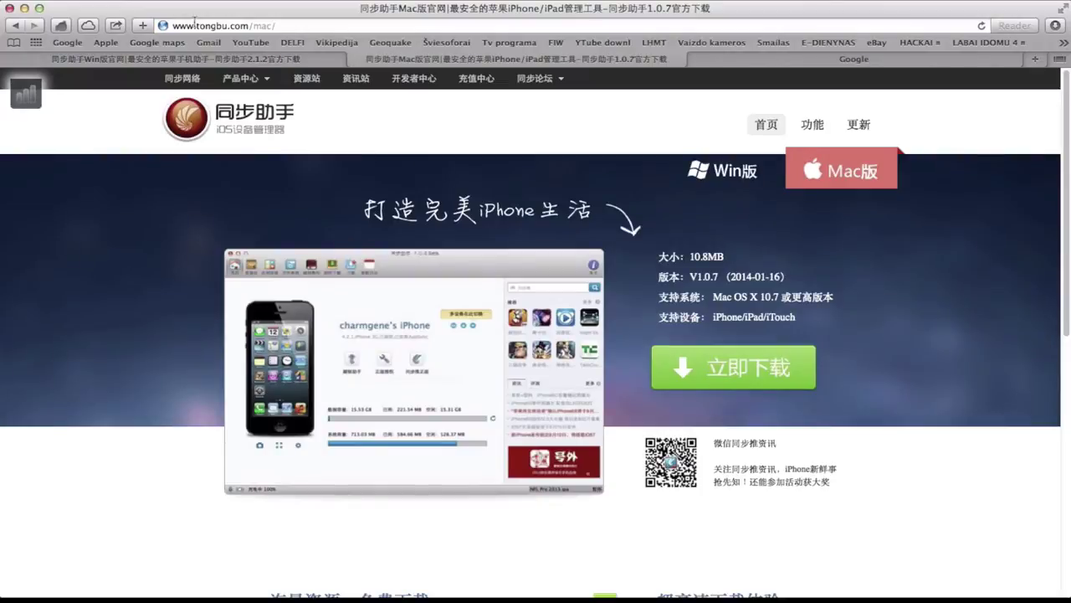
pyautogui.click(846, 59)
pyautogui.click(762, 595)
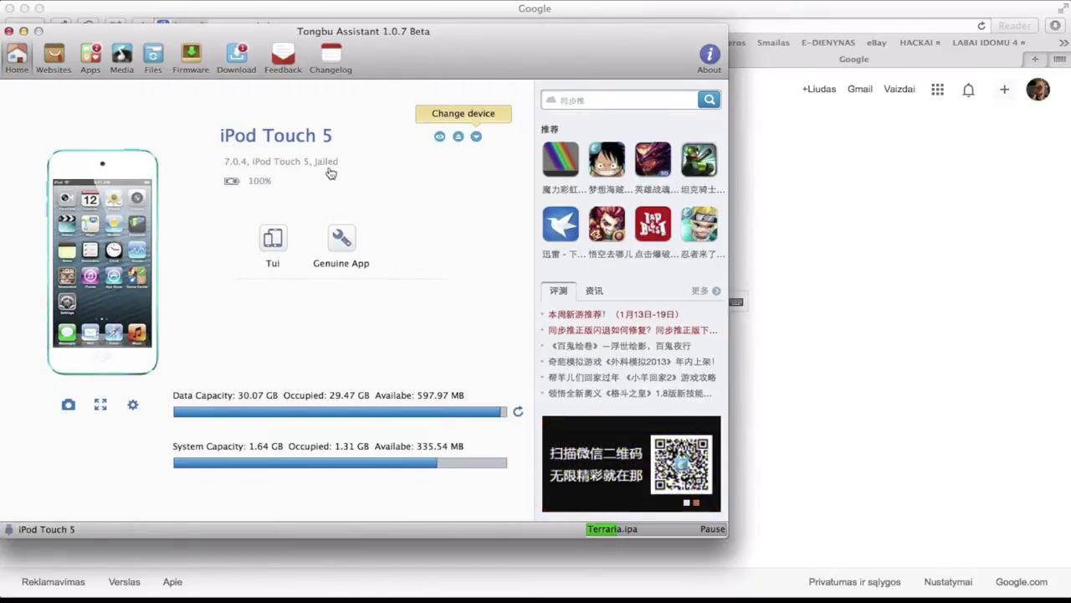
# View the pending app updates and scroll through the iPod's music library.
pyautogui.moveTo(725, 127)
pyautogui.mouseDown()
pyautogui.moveTo(727, 243)
pyautogui.moveTo(761, 517)
pyautogui.moveTo(700, 153)
pyautogui.moveTo(5, 139)
pyautogui.mouseUp()
pyautogui.click(59, 124)
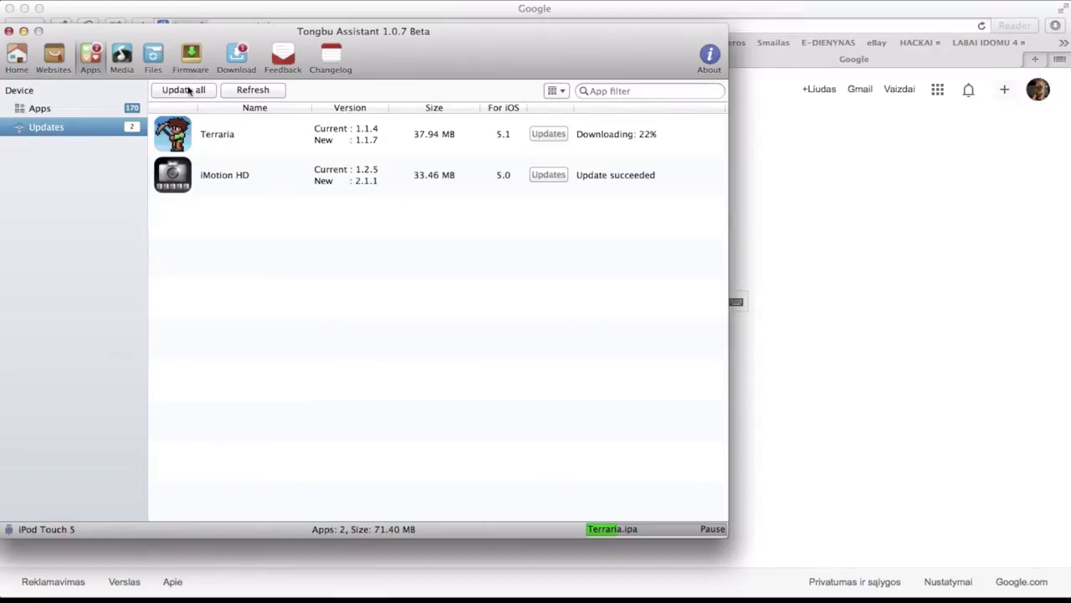
pyautogui.click(129, 62)
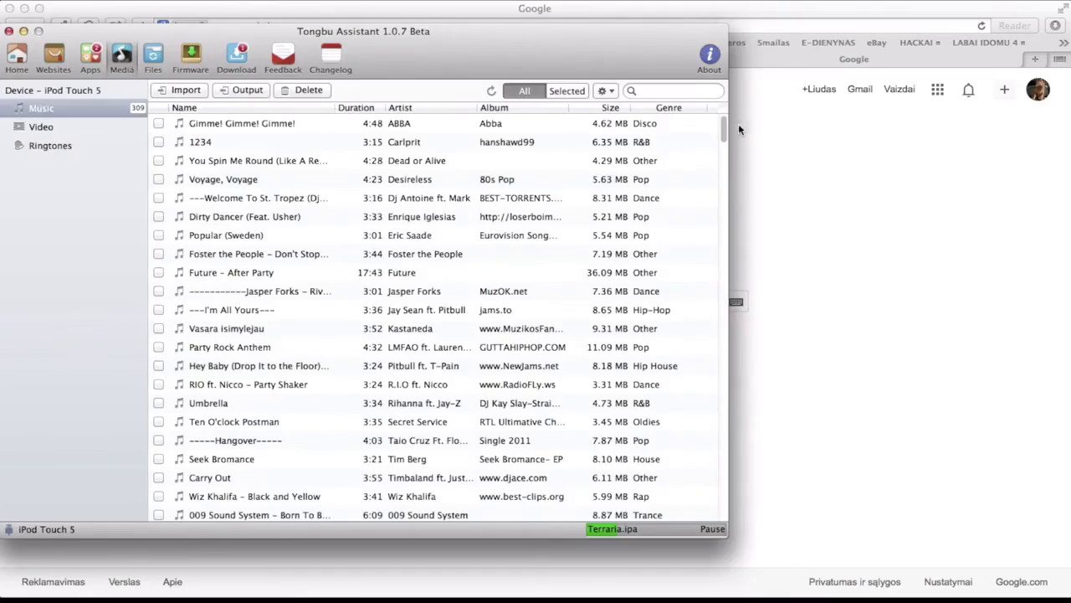
pyautogui.scroll(-10, 725, 145)
pyautogui.scroll(-15, 712, 426)
pyautogui.scroll(-10, 681, 256)
pyautogui.scroll(20, 681, 256)
# Browse the iPod's file system, AirFair and CloudAssets folders, then show iOS firmware downloads.
pyautogui.click(148, 57)
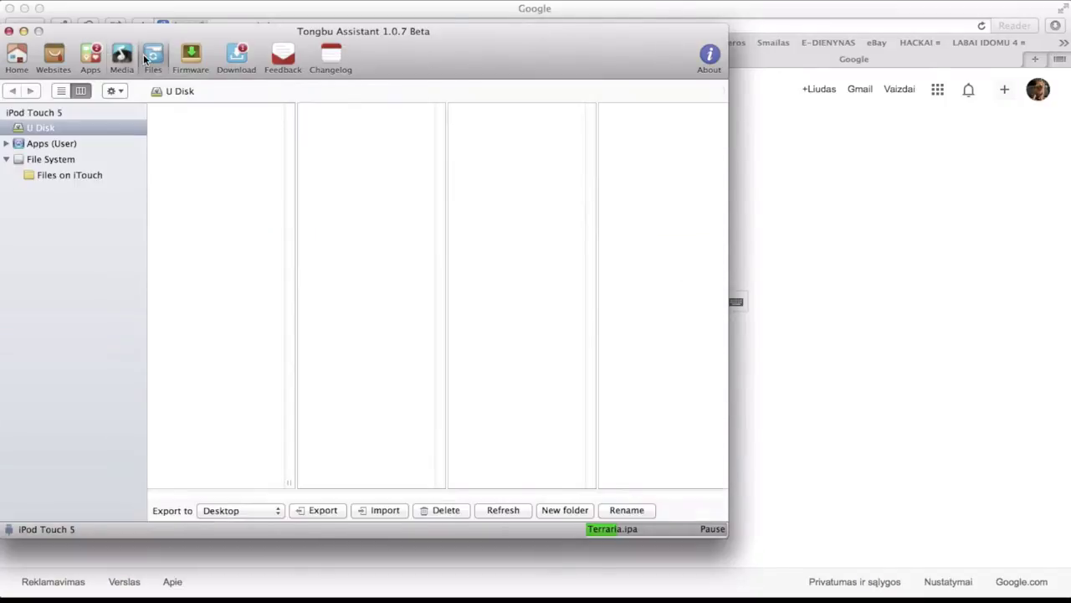
pyautogui.click(42, 144)
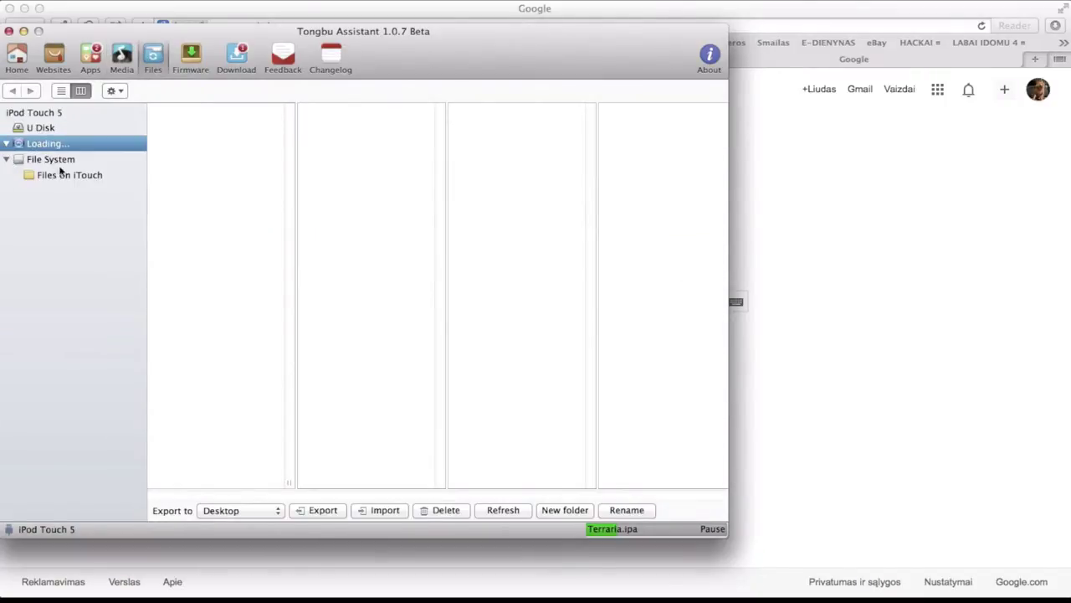
pyautogui.click(72, 176)
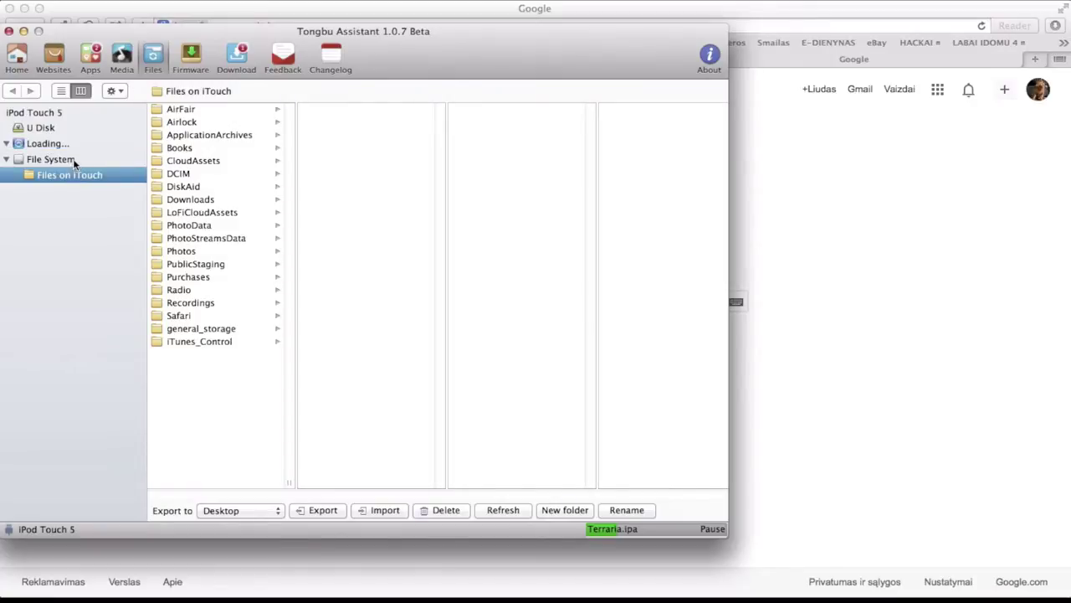
pyautogui.click(189, 109)
pyautogui.click(201, 160)
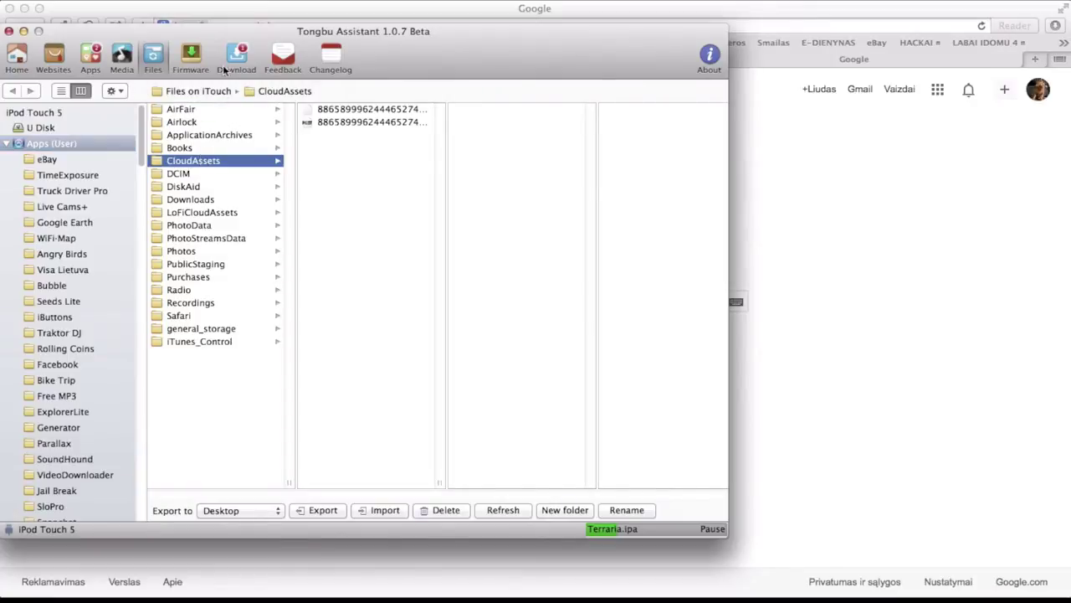
pyautogui.click(186, 64)
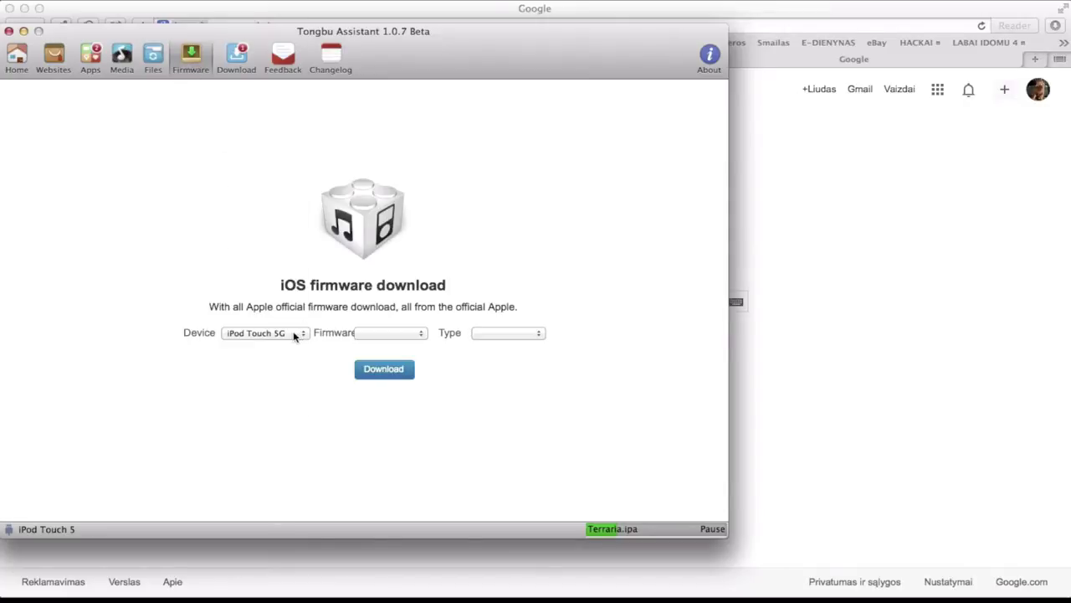
# Check the device and firmware choices on the firmware download page.
pyautogui.click(294, 336)
pyautogui.click(377, 327)
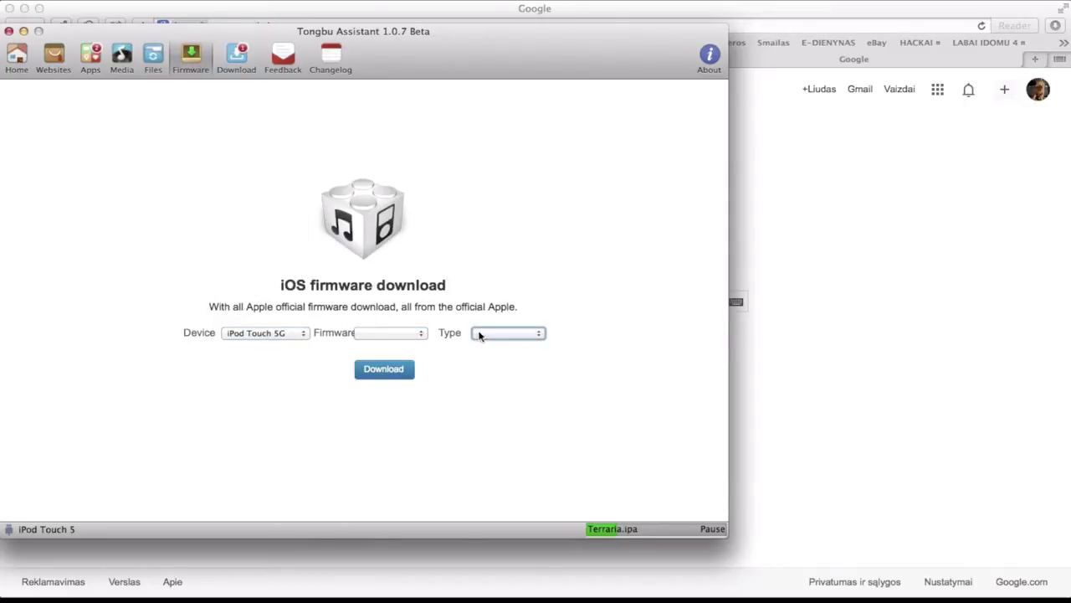
pyautogui.click(285, 333)
pyautogui.click(332, 318)
# Resume the Terraria download and install iMotion HD onto the iPod.
pyautogui.click(241, 52)
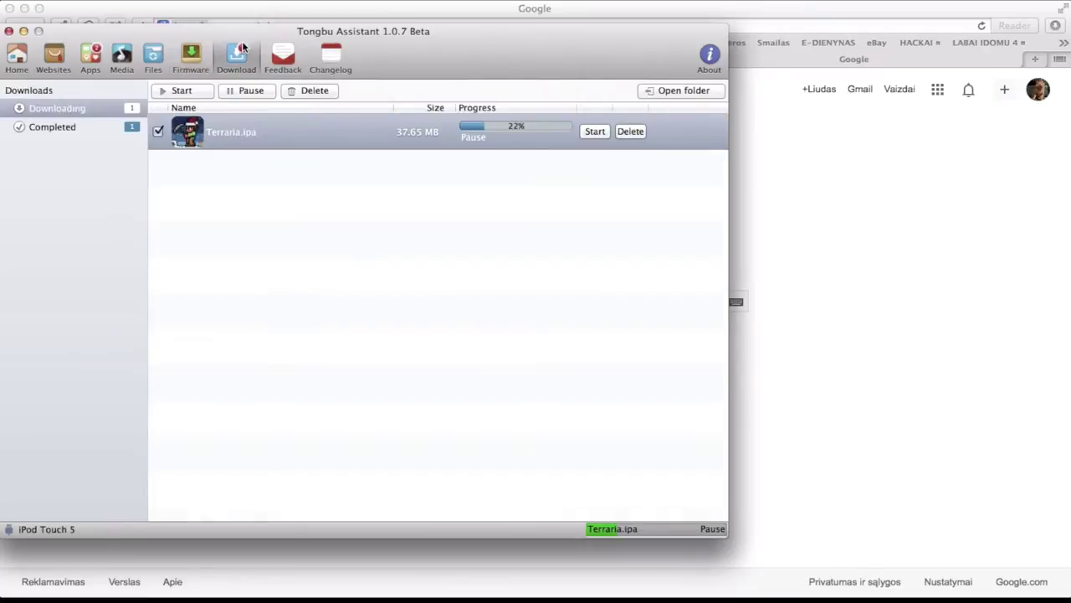
pyautogui.click(588, 134)
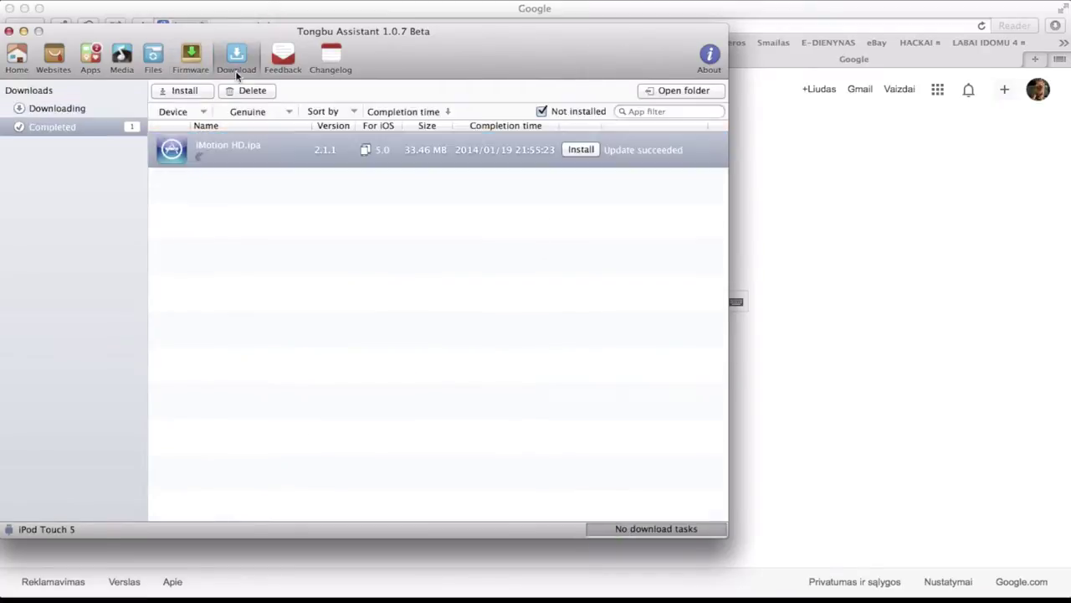
pyautogui.click(580, 150)
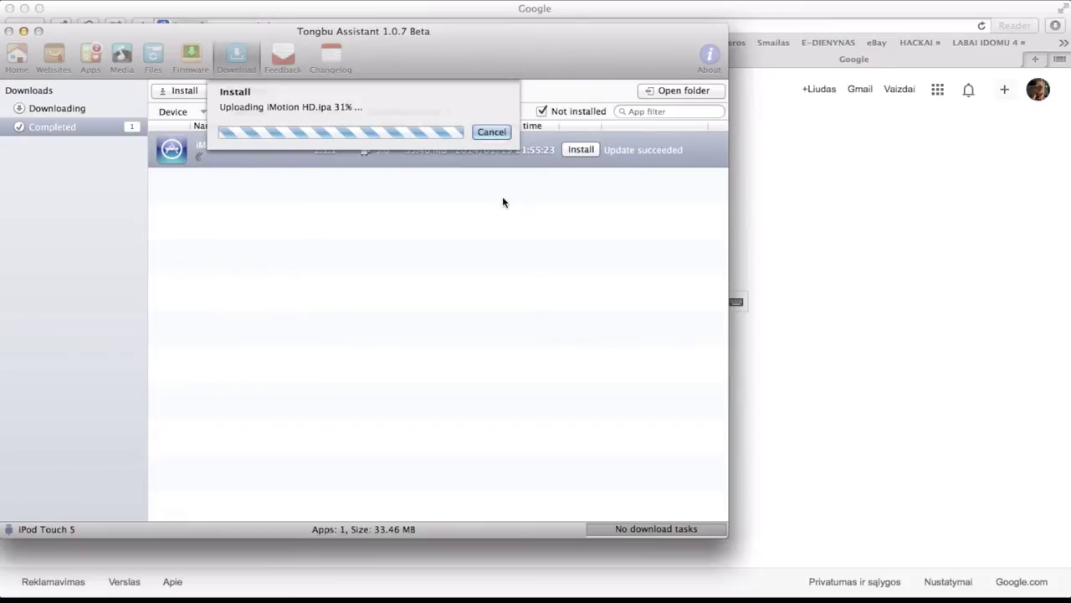
# View Feedback and Changelog, return to the device overview, and mirror the iPod via AirServer.
pyautogui.click(284, 57)
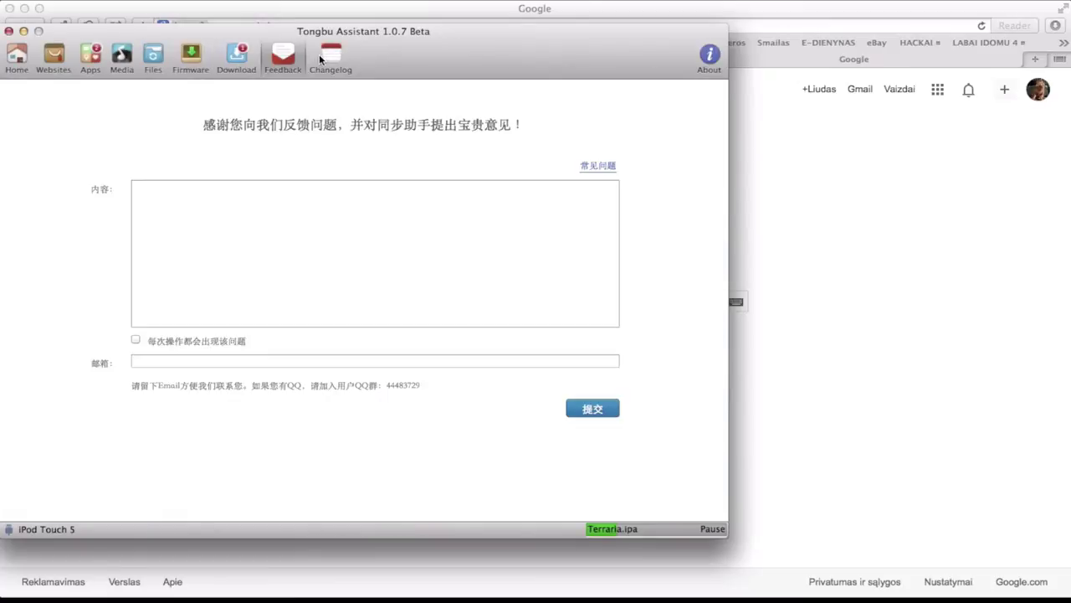
pyautogui.click(324, 57)
pyautogui.click(24, 69)
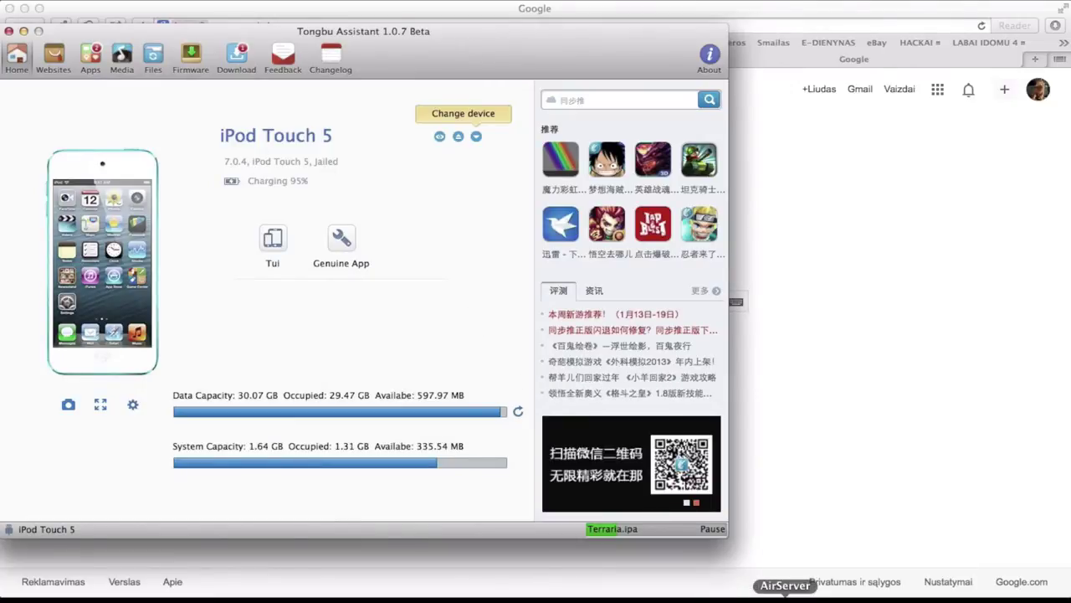
pyautogui.click(785, 594)
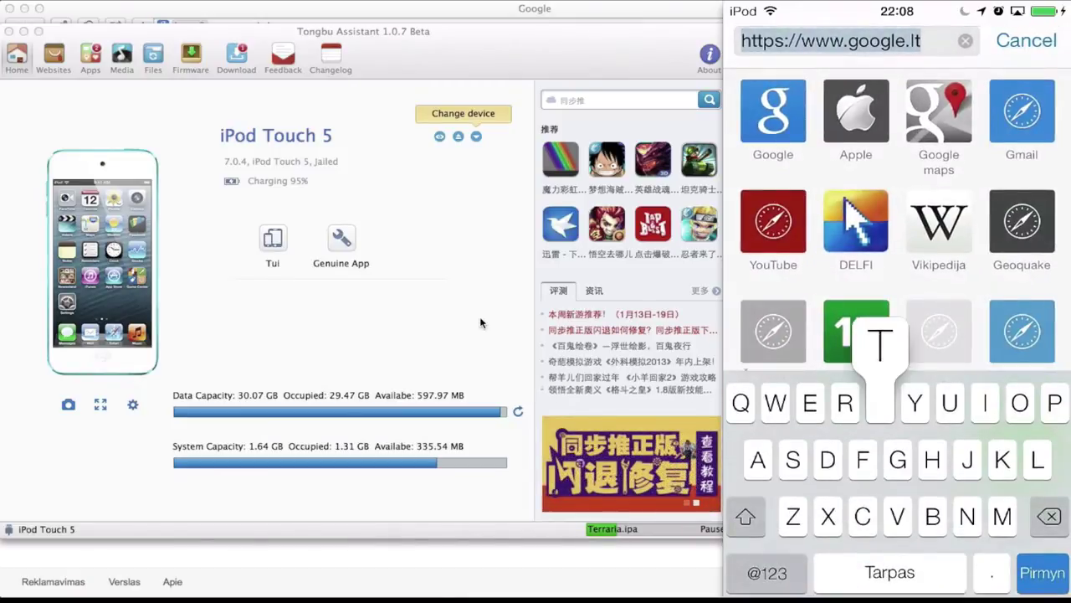
# Load tui.tongbu.com in Safari on the mirrored iPod.
pyautogui.write('tui.')
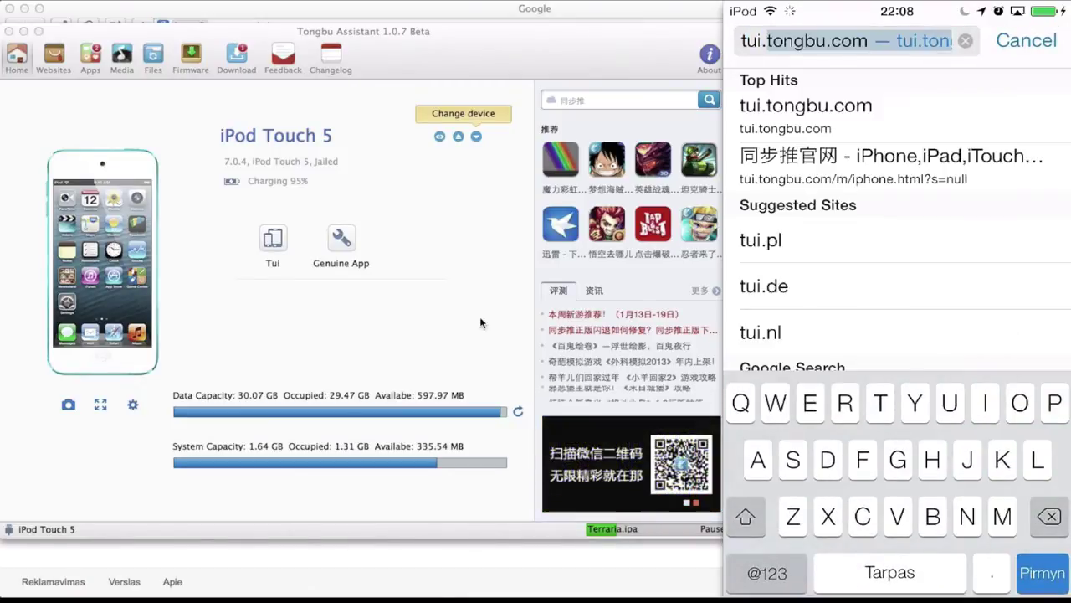
pyautogui.write('tongbu.com')
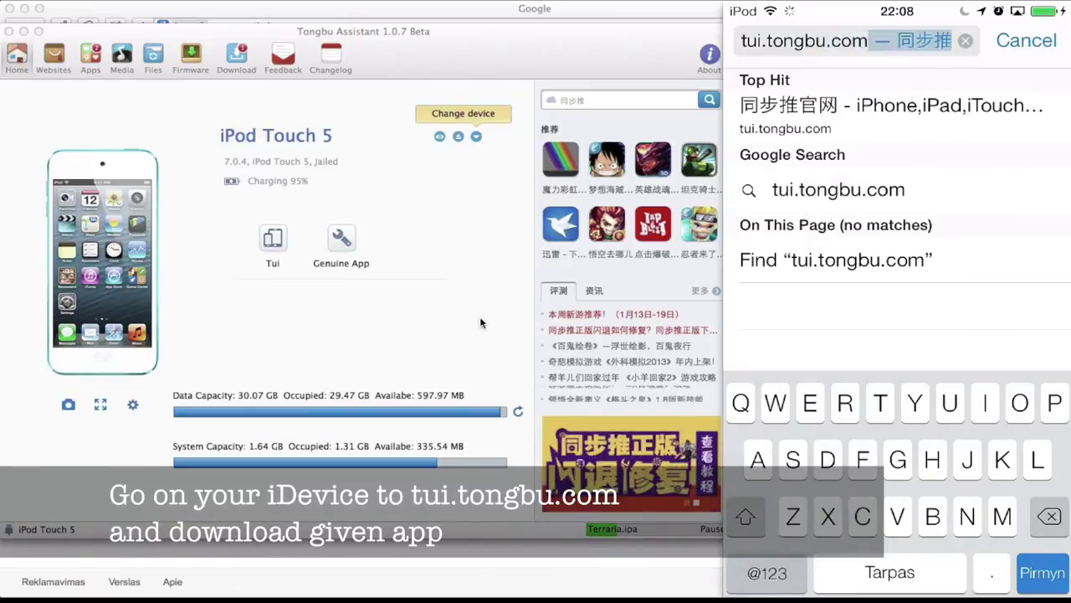
pyautogui.press('Return')
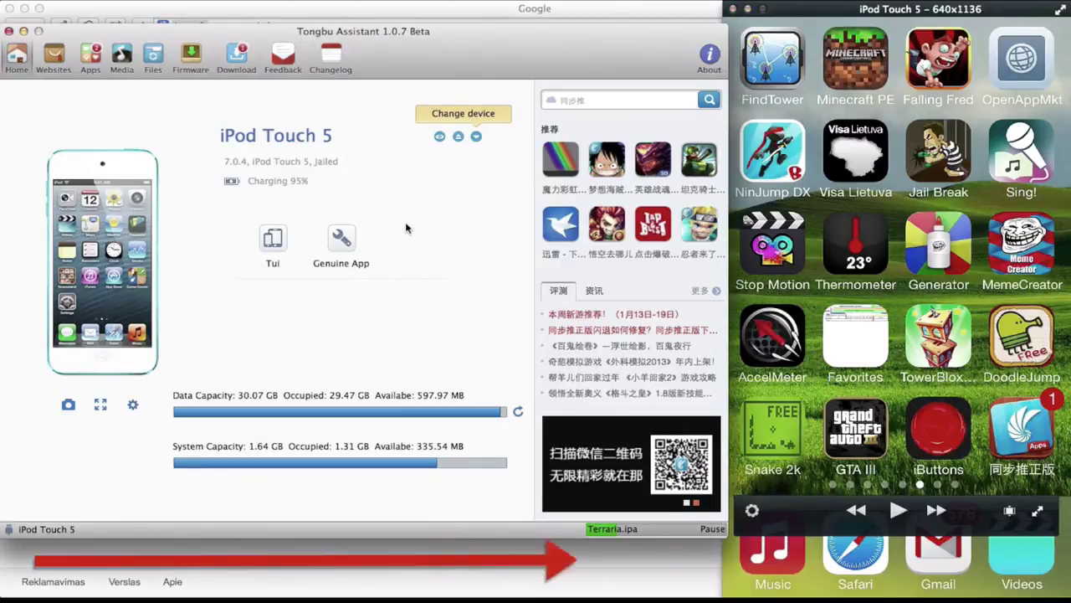
# Launch the Genuine App crash fix and start authorizing the iPod's installed apps.
pyautogui.click(341, 240)
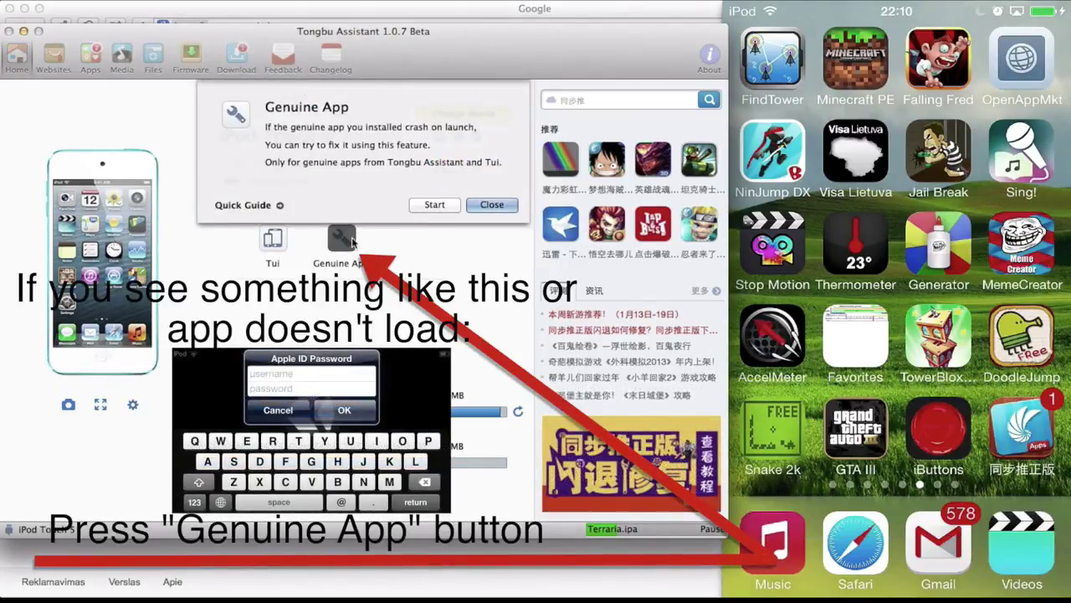
pyautogui.click(436, 205)
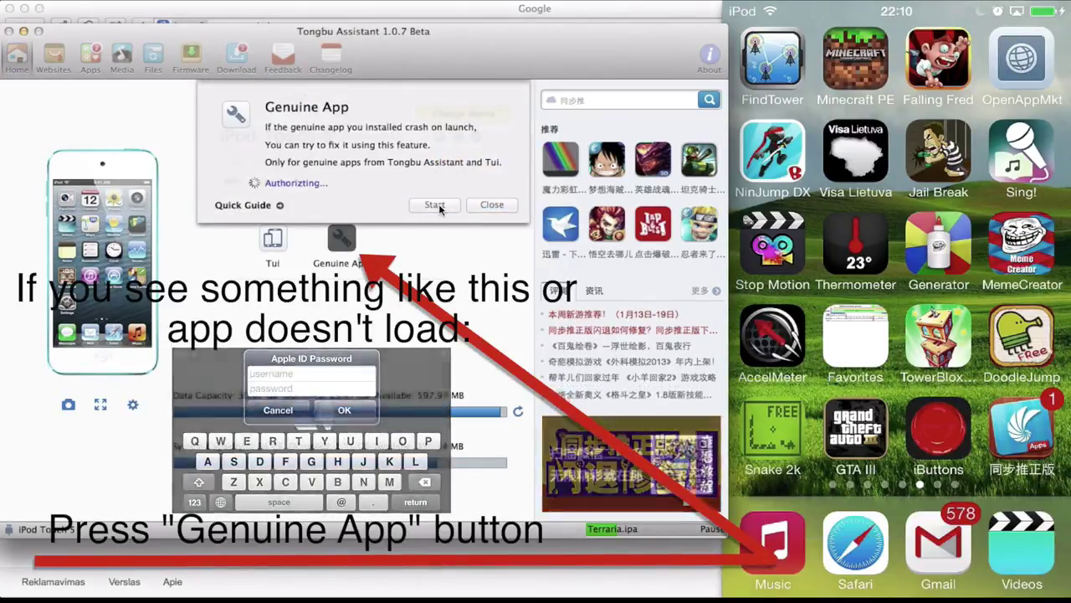